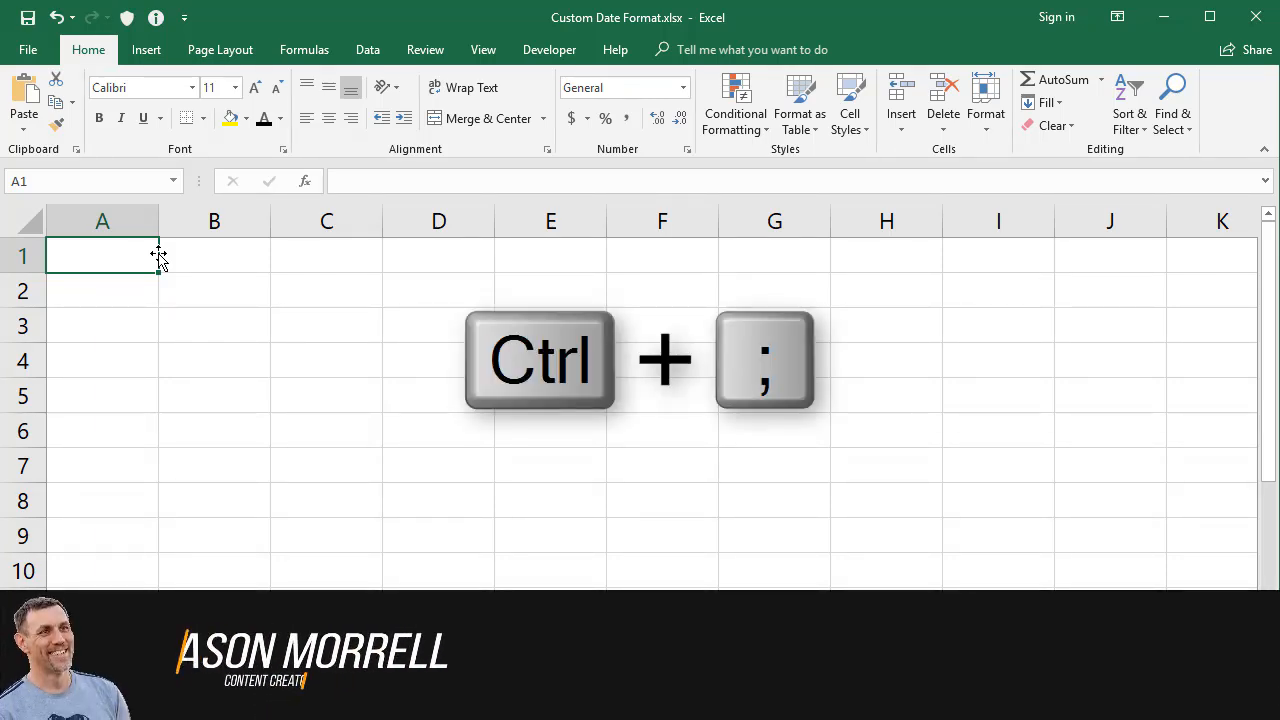
Enter today's date 15/05/2018 in A1 with Ctrl+; and widen column A to fit it
key("ctrl+semicolon")
key("Return")
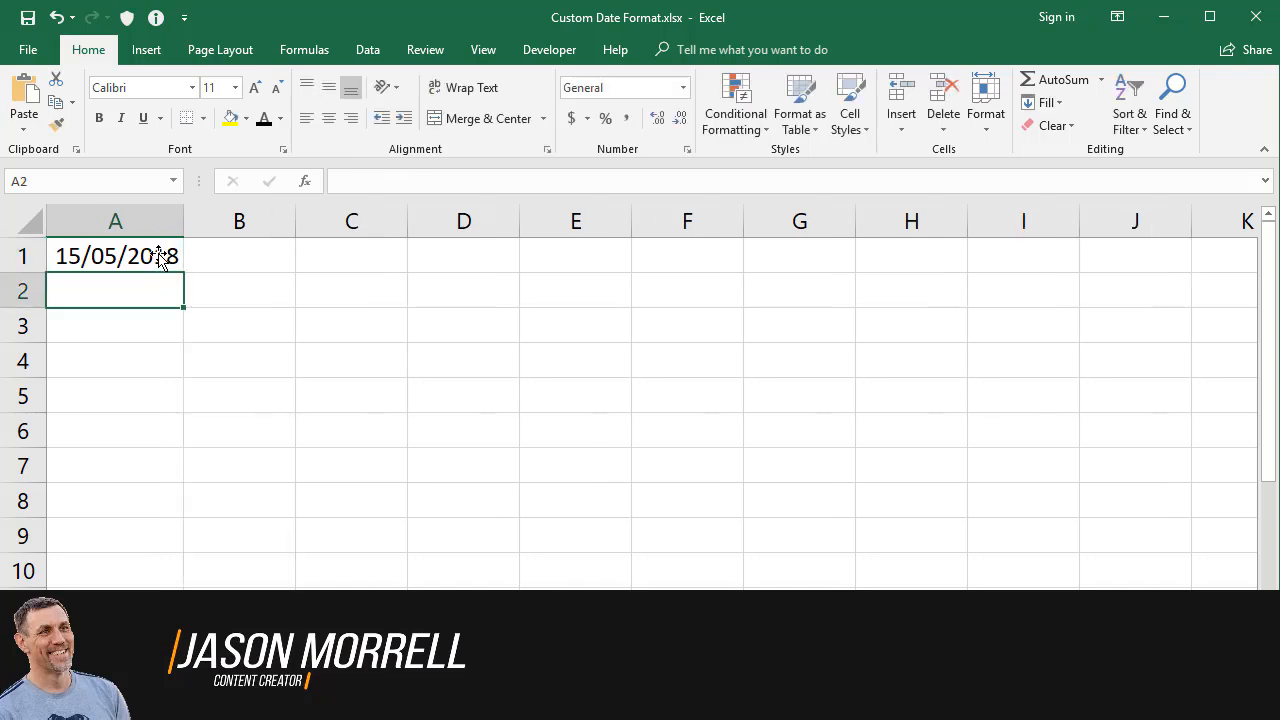
left_click_drag(183, 220, 307, 232)
left_click(231, 255)
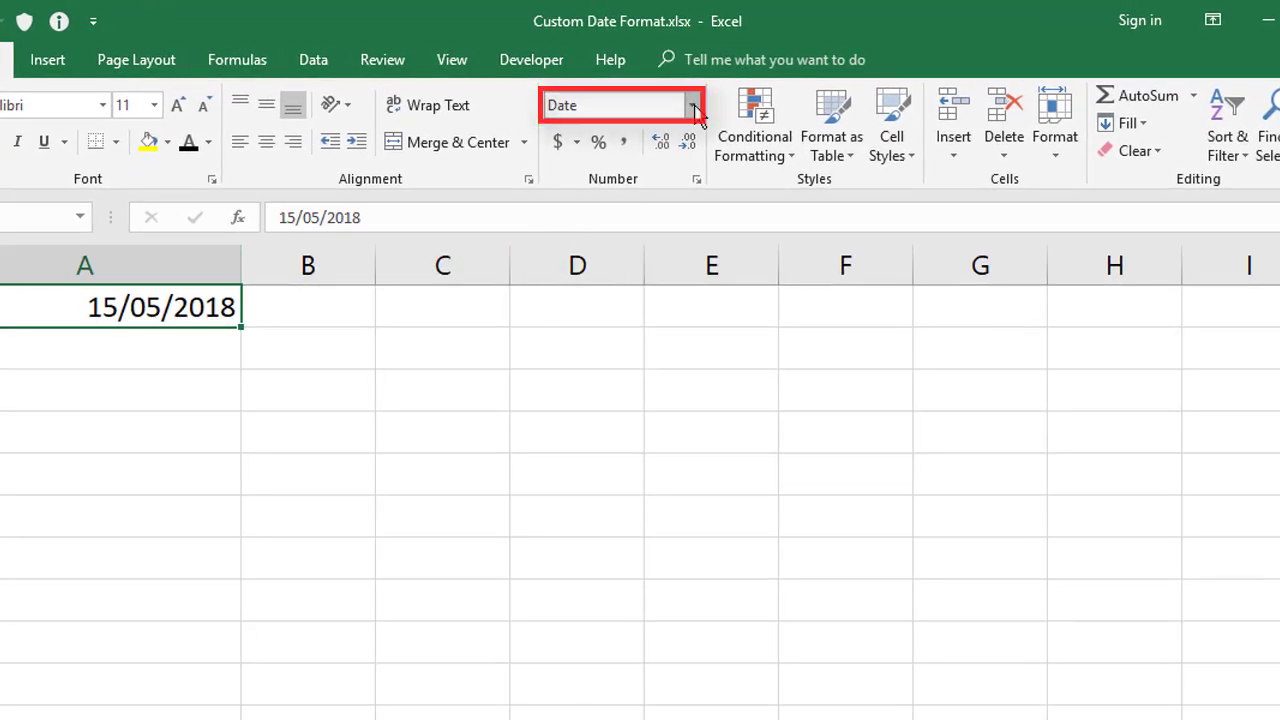
Reach the Format Cells dialog via More Number Formats from the Number Format list
left_click(692, 105)
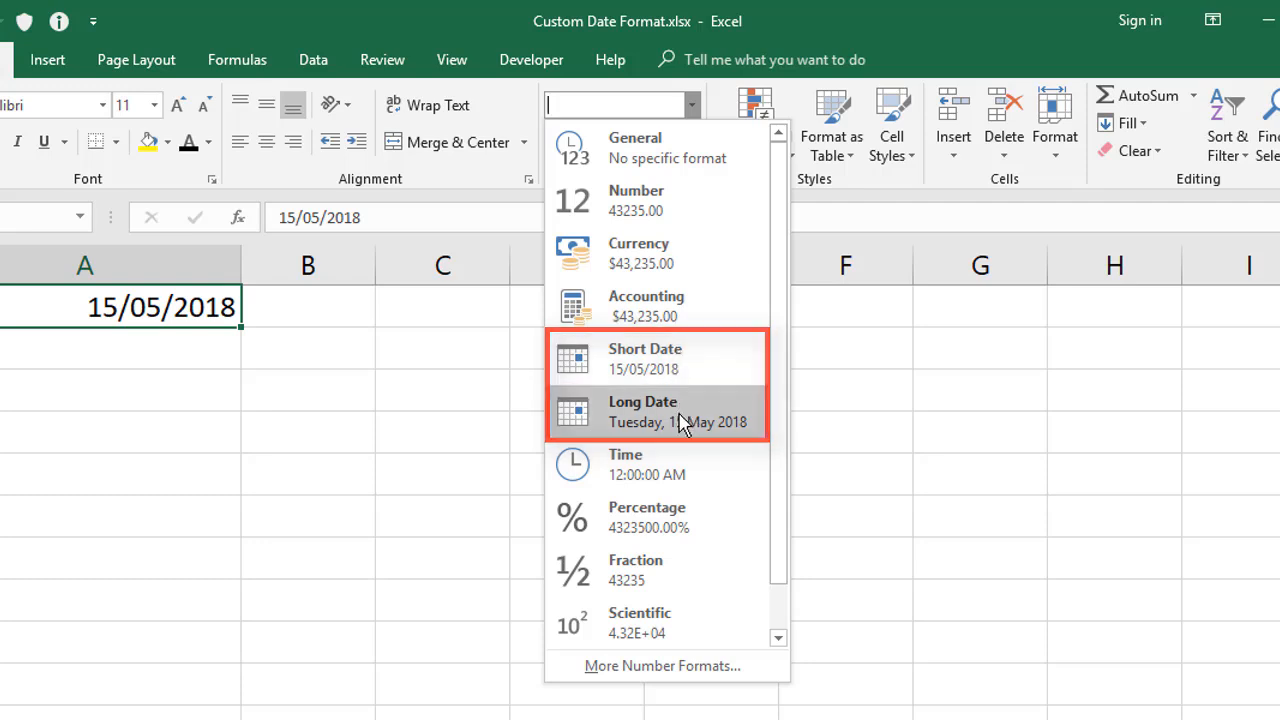
left_click(663, 666)
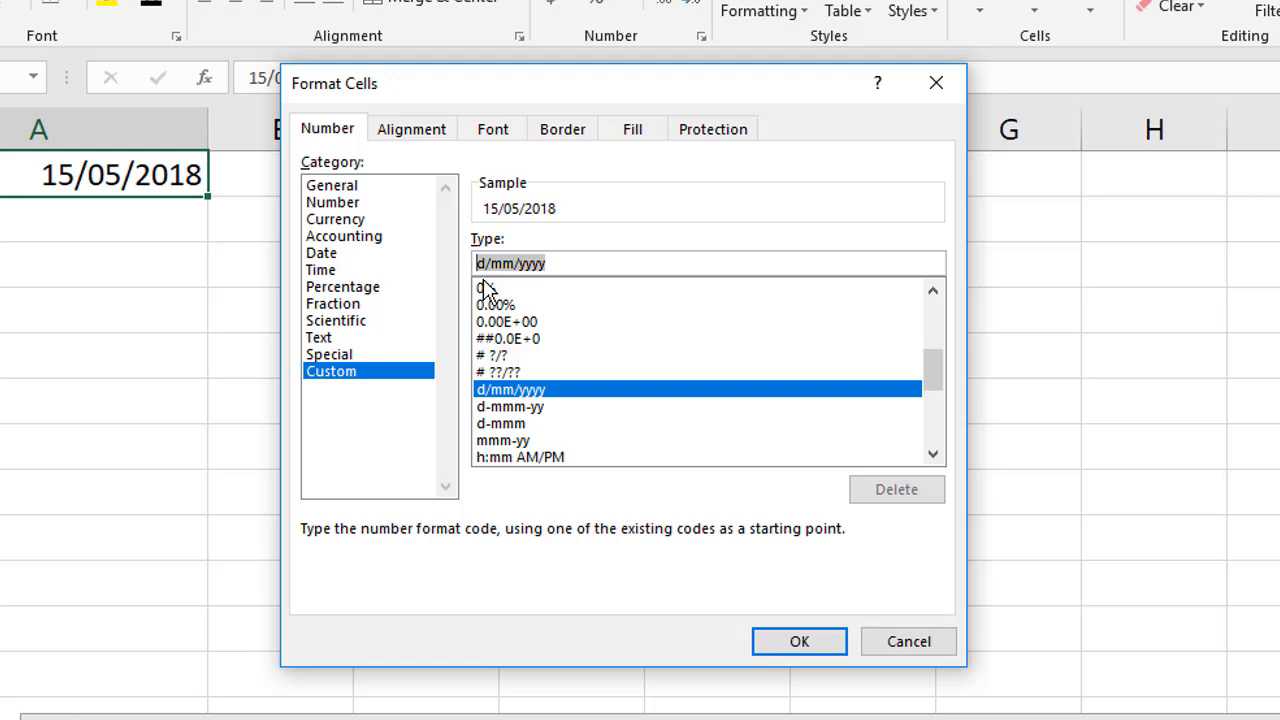
Clear the old code so the custom format can start with dddd for the weekday
key("BackSpace")
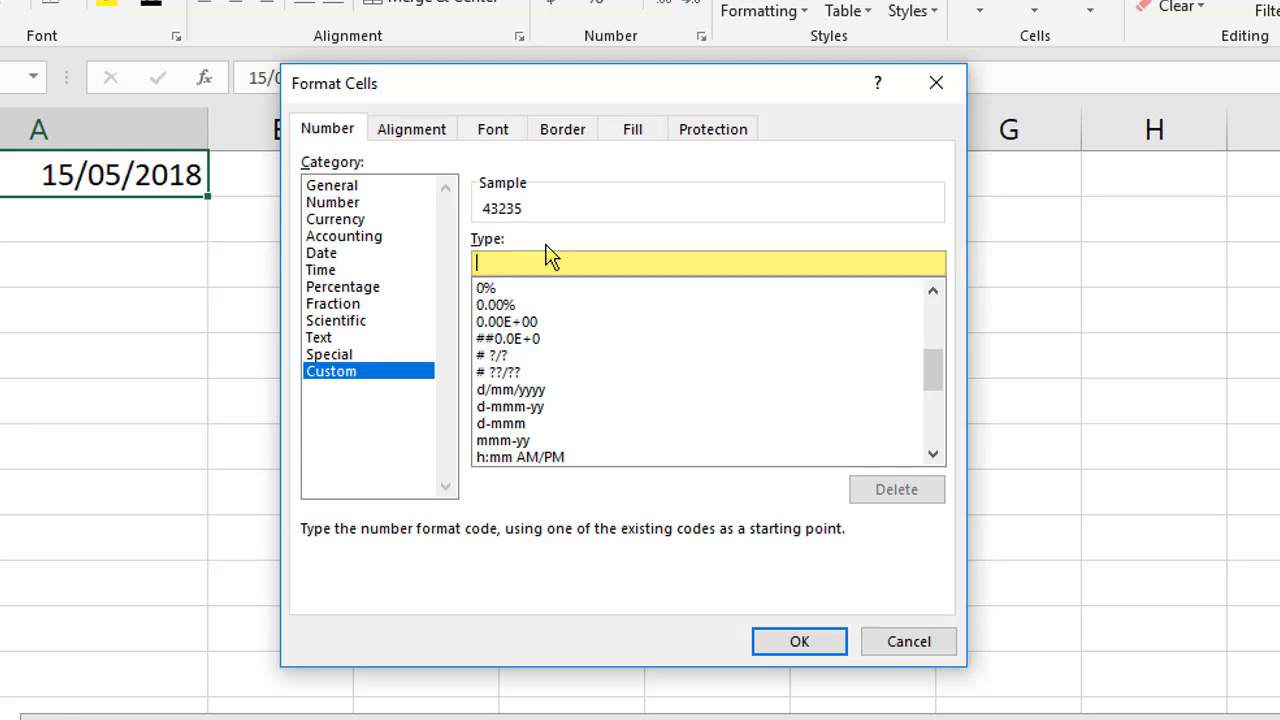
type("d")
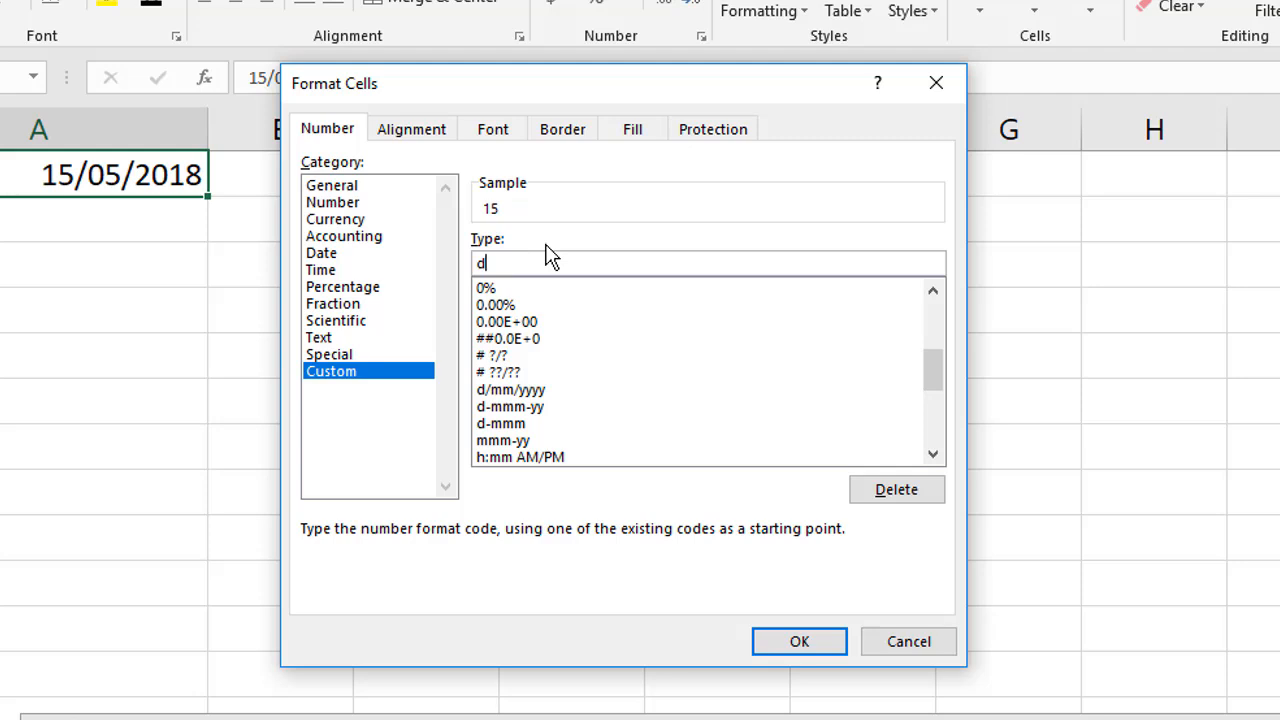
type("d")
type("d")
type("d")
type(" m")
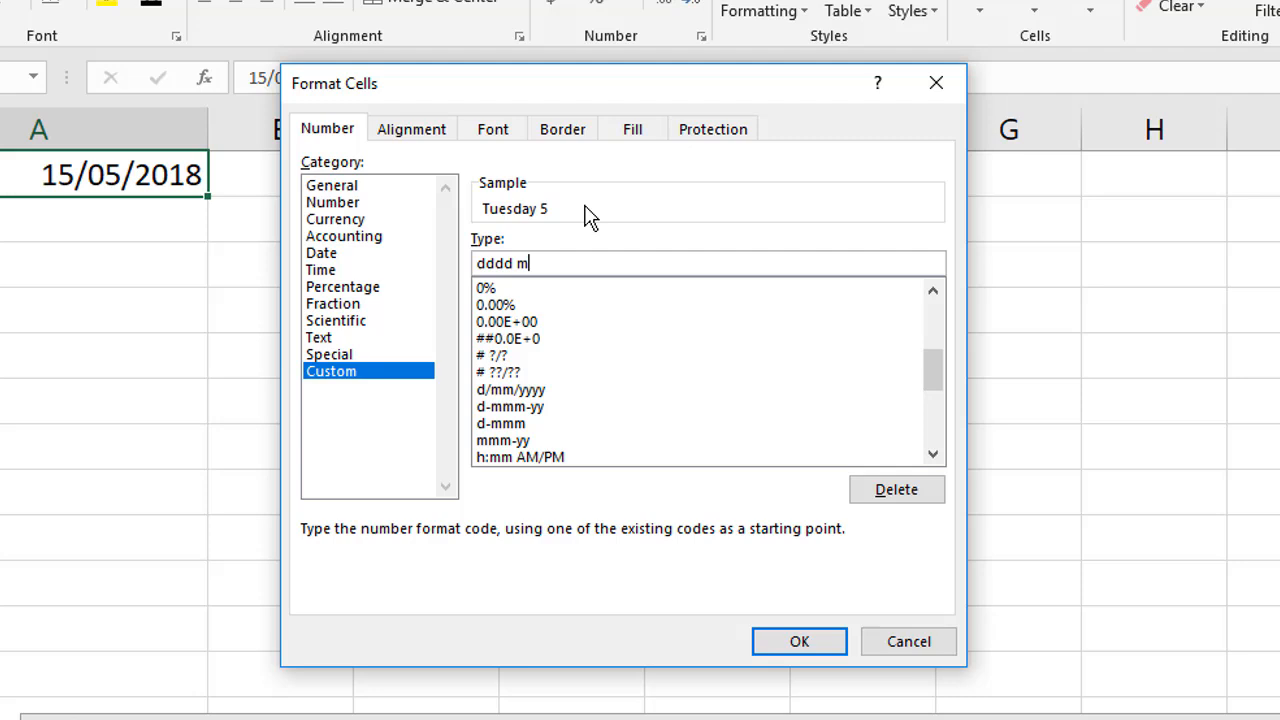
type("m")
type("m")
type("m")
type(" yy")
type("yy")
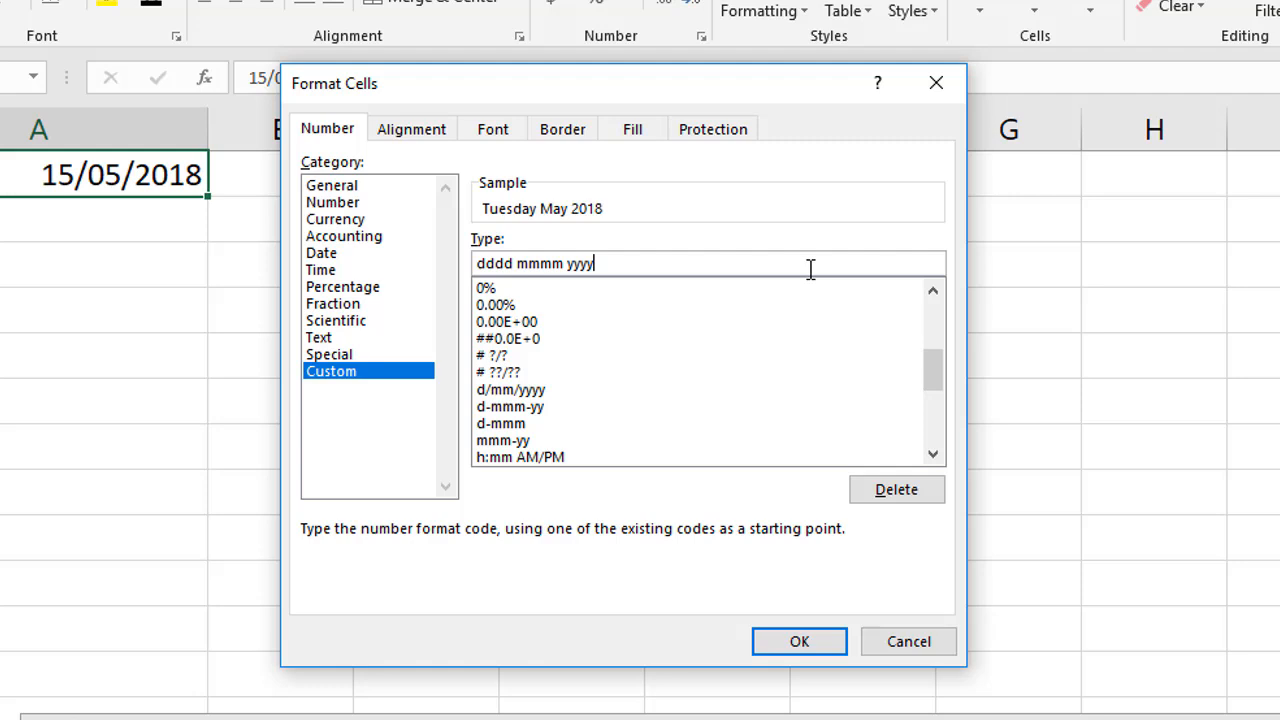
Rework the custom code toward dd mmmm yy (dddd) so A1 reads 15 May 18 (Tuesday)
key("BackSpace")
key("BackSpace")
key("BackSpace")
key("BackSpace")
key("BackSpace")
key("BackSpace")
type("dd")
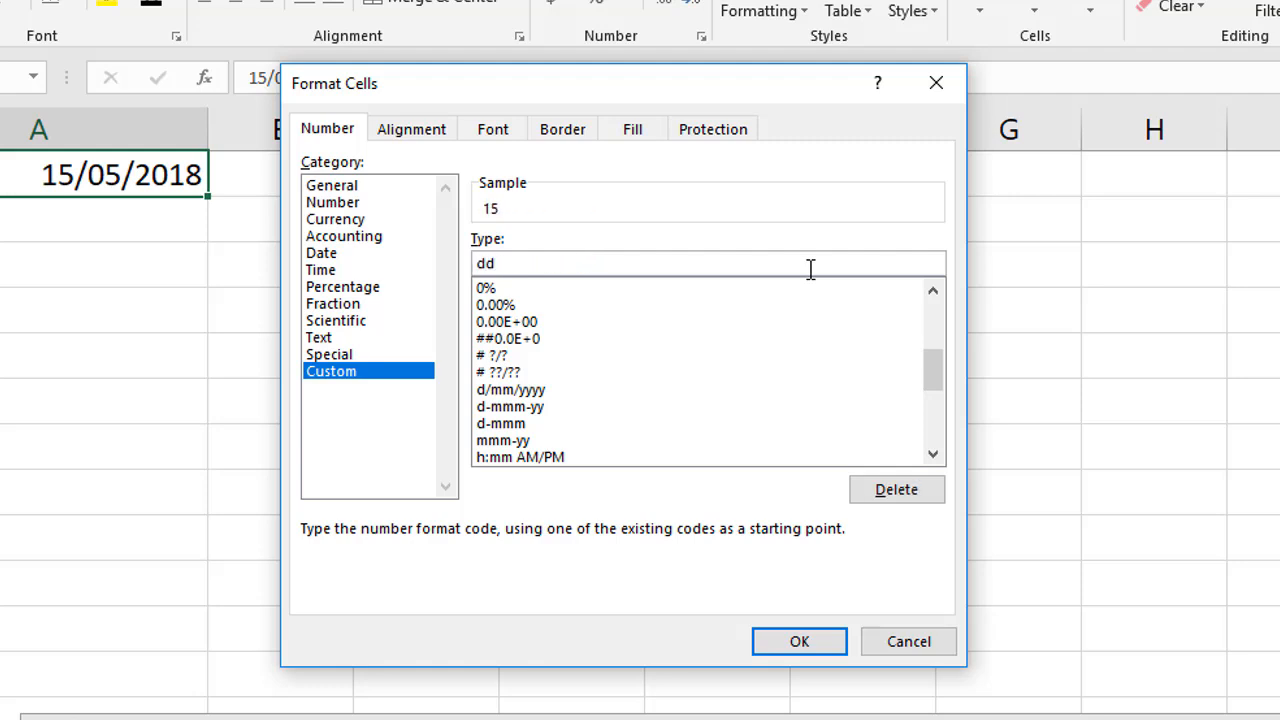
type("-mmm")
type("-yy")
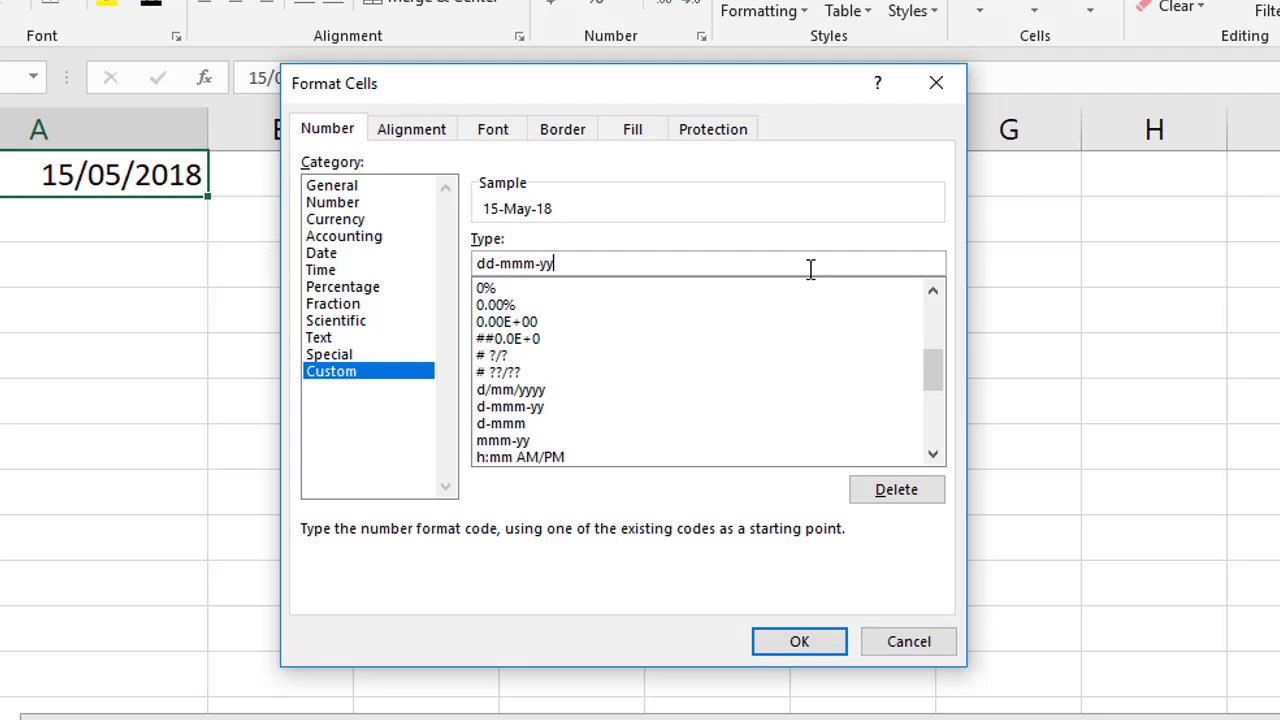
key("BackSpace")
key("BackSpace")
key("BackSpace")
key("BackSpace")
key("BackSpace")
key("BackSpace")
type("dd")
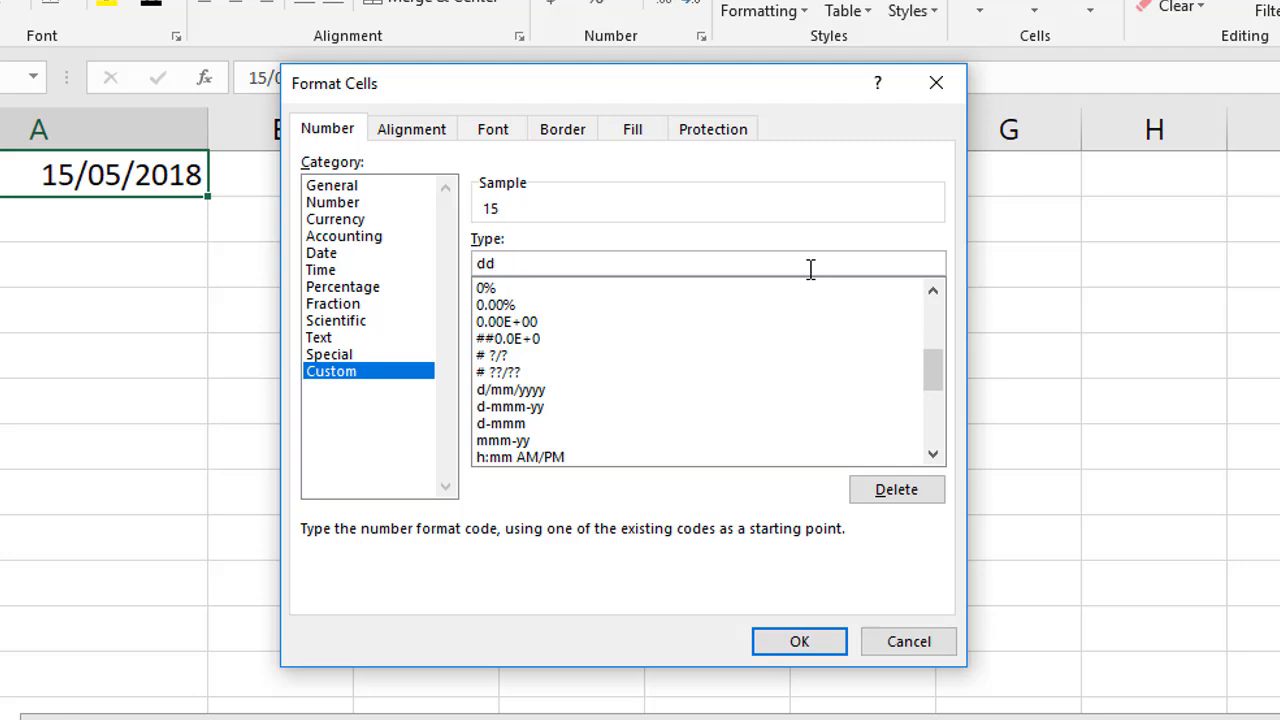
type(" mmmm yy")
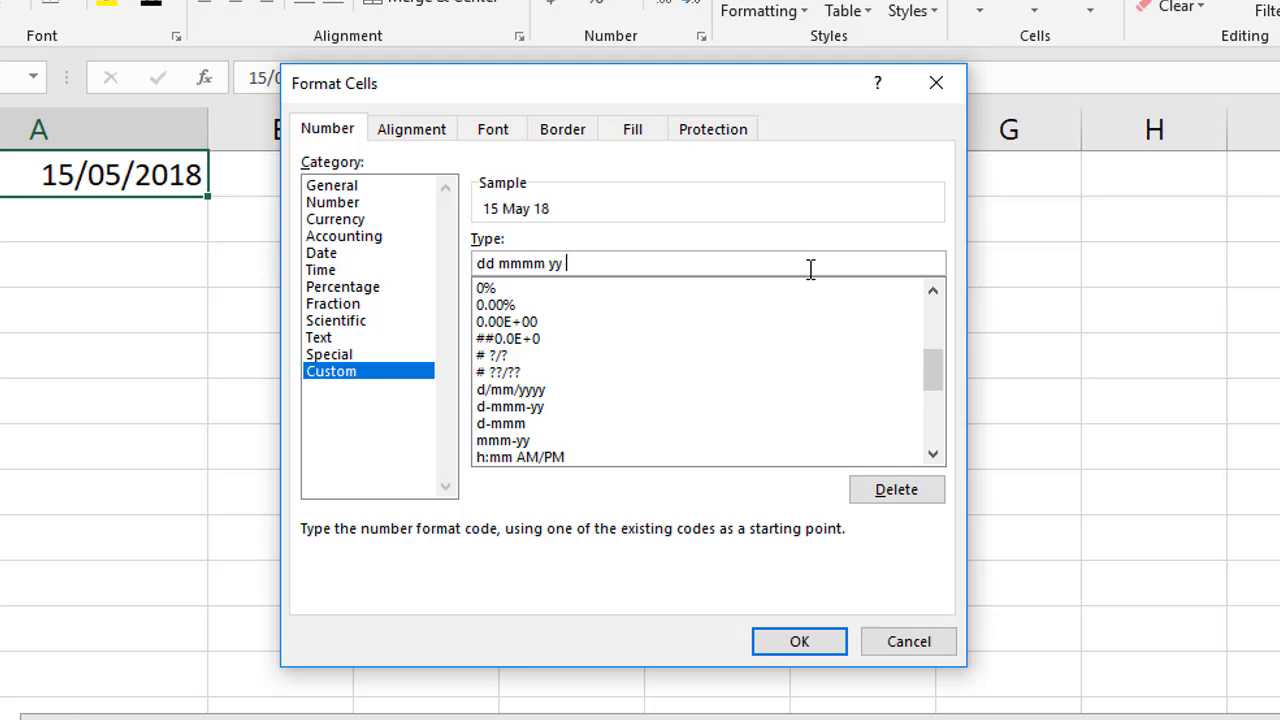
type(" (")
type("dddd)")
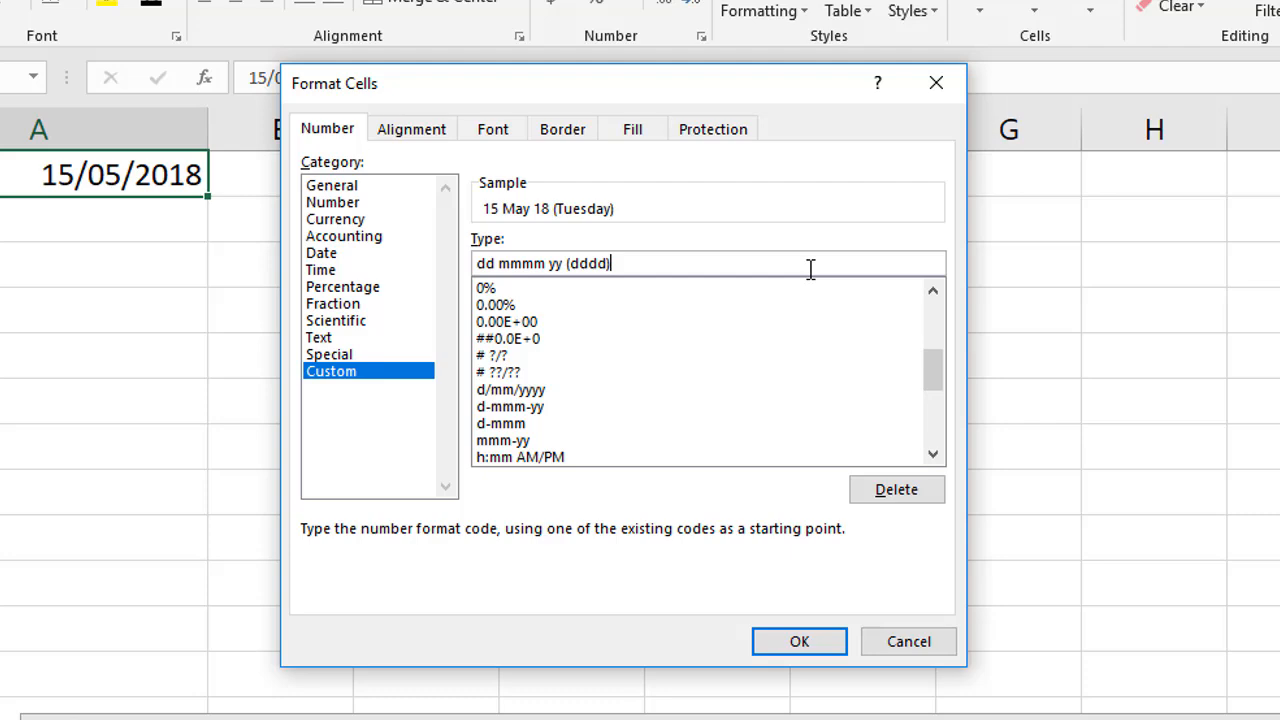
Apply the custom format to A1, then put 15/05/2018 in C1 and widen column C
left_click(799, 641)
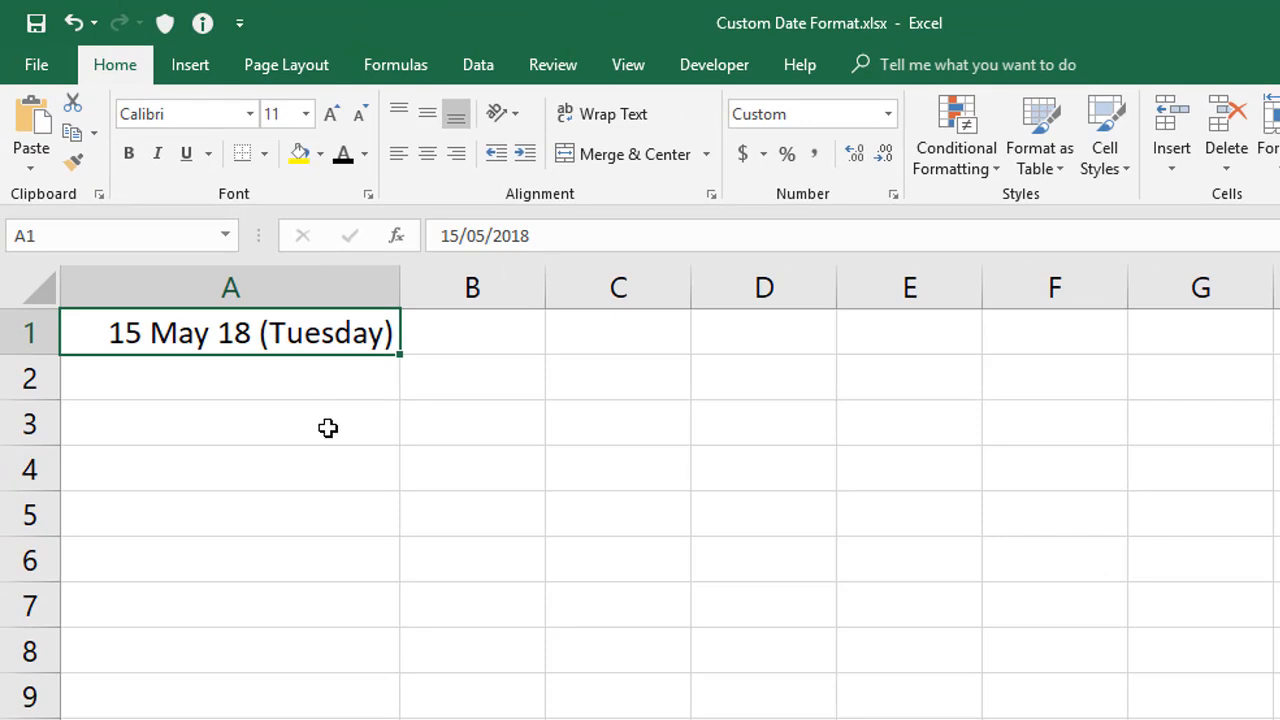
left_click(596, 338)
key("ctrl+semicolon")
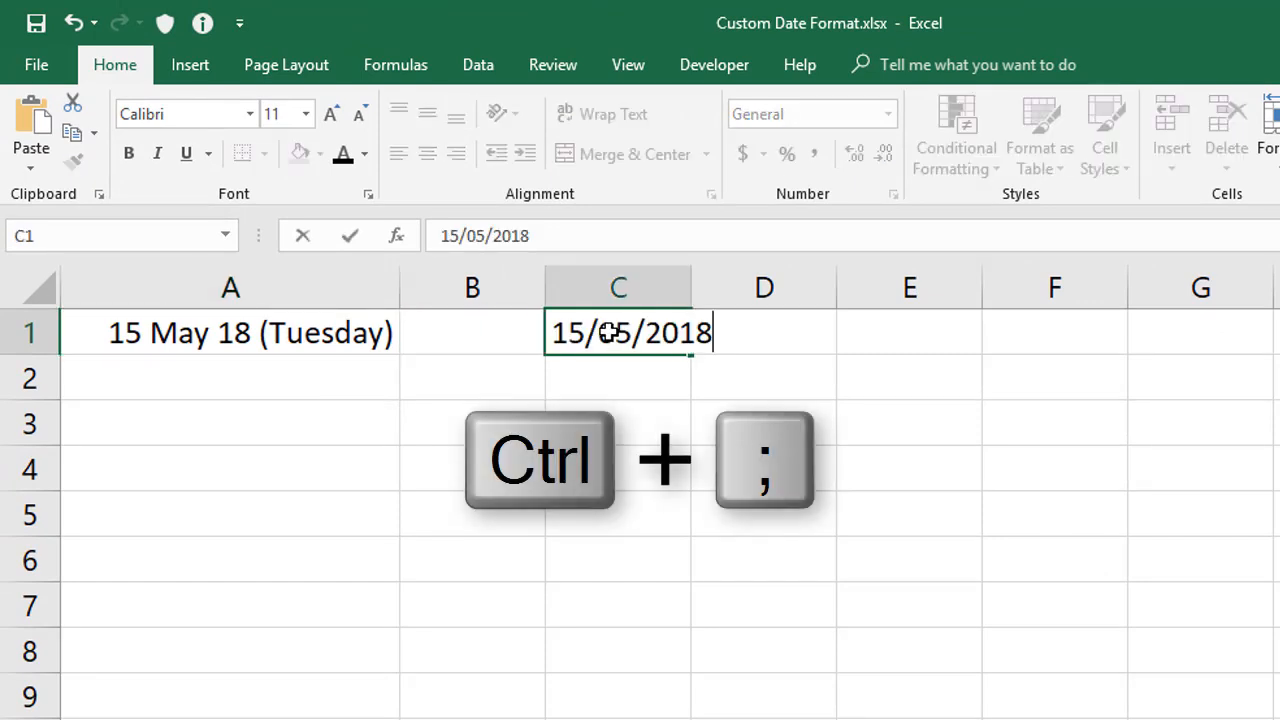
key("Return")
left_click_drag(690, 288, 797, 288)
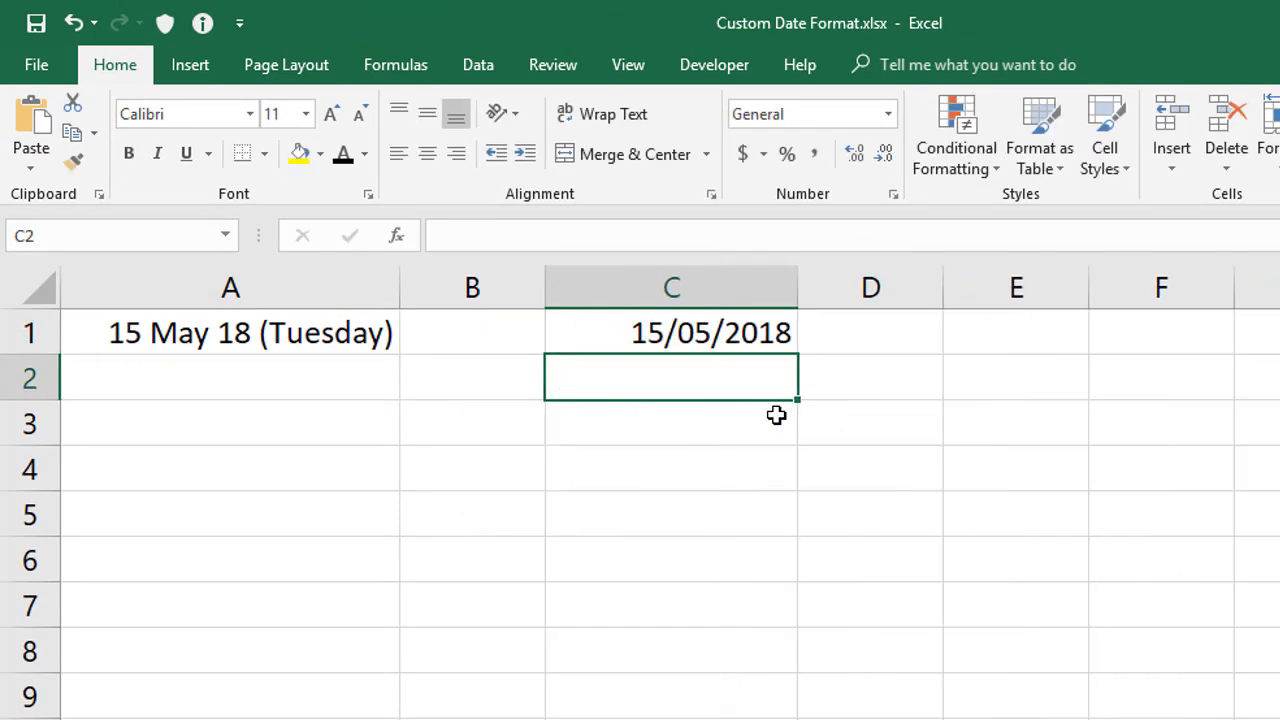
left_click(718, 432)
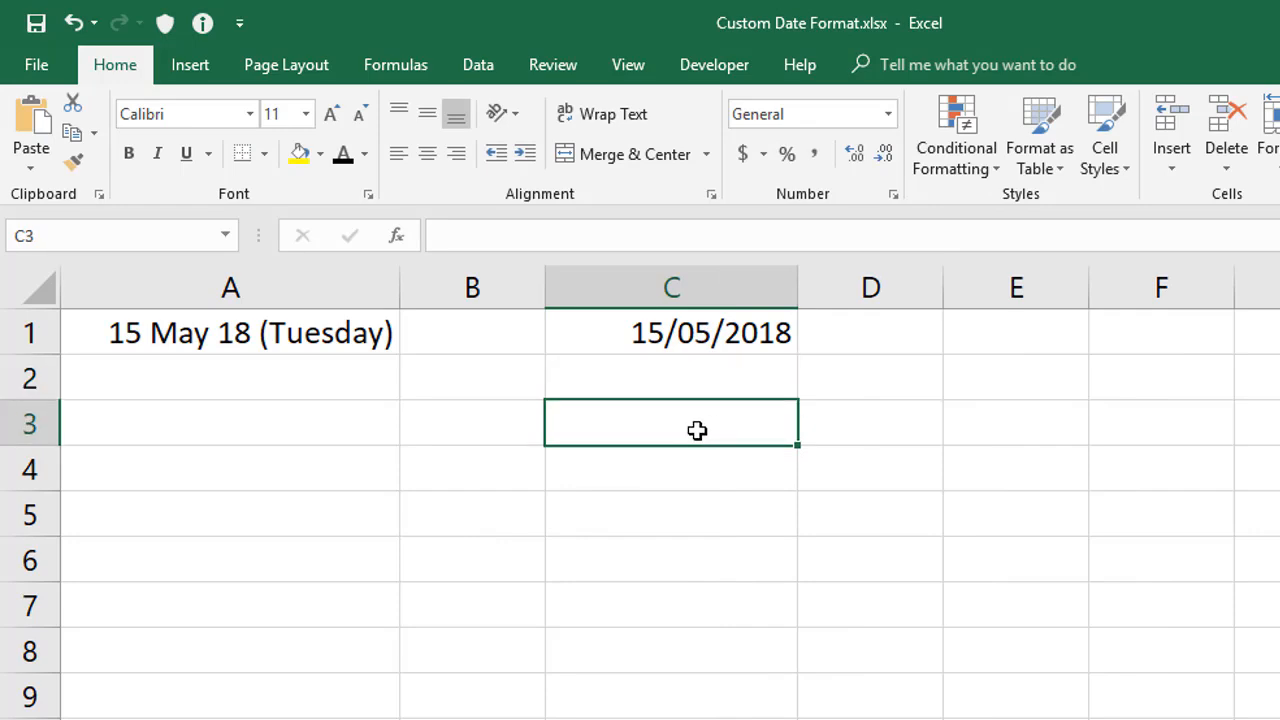
type("=text(")
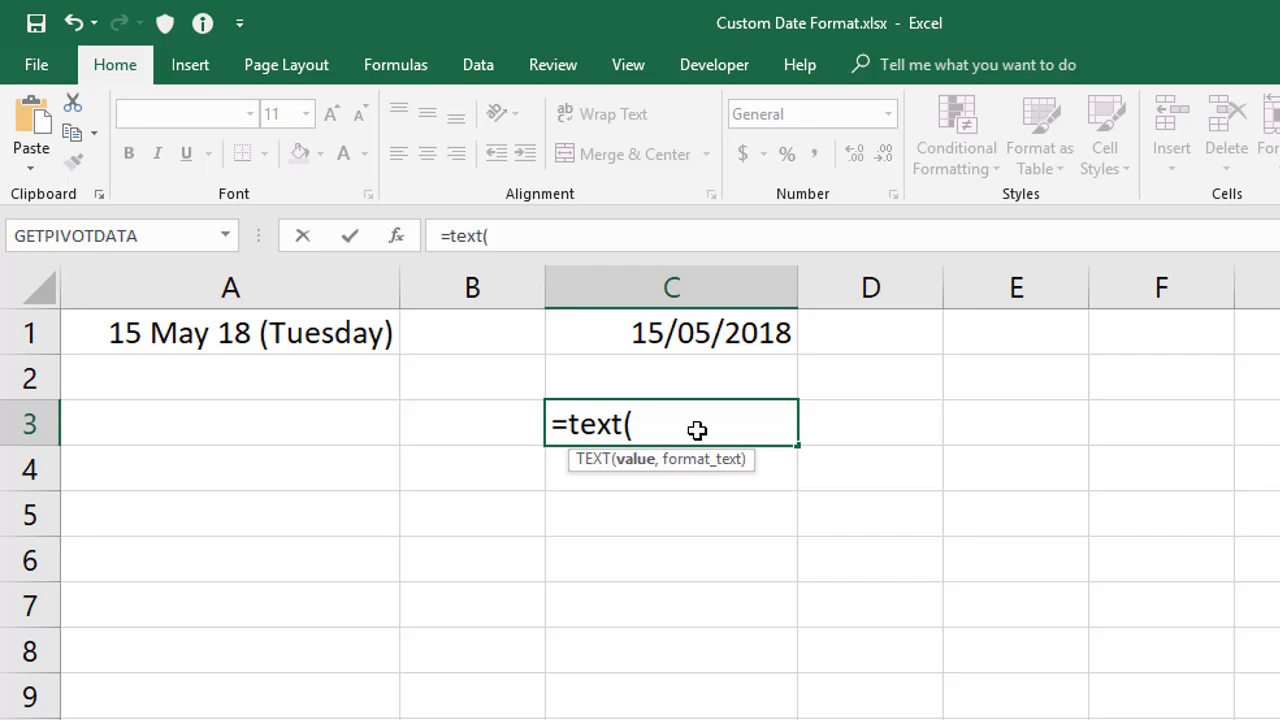
Complete =TEXT(C1, "dd-mmm-yy") in C3 so it displays 15-May-18
left_click(660, 340)
type(", \"")
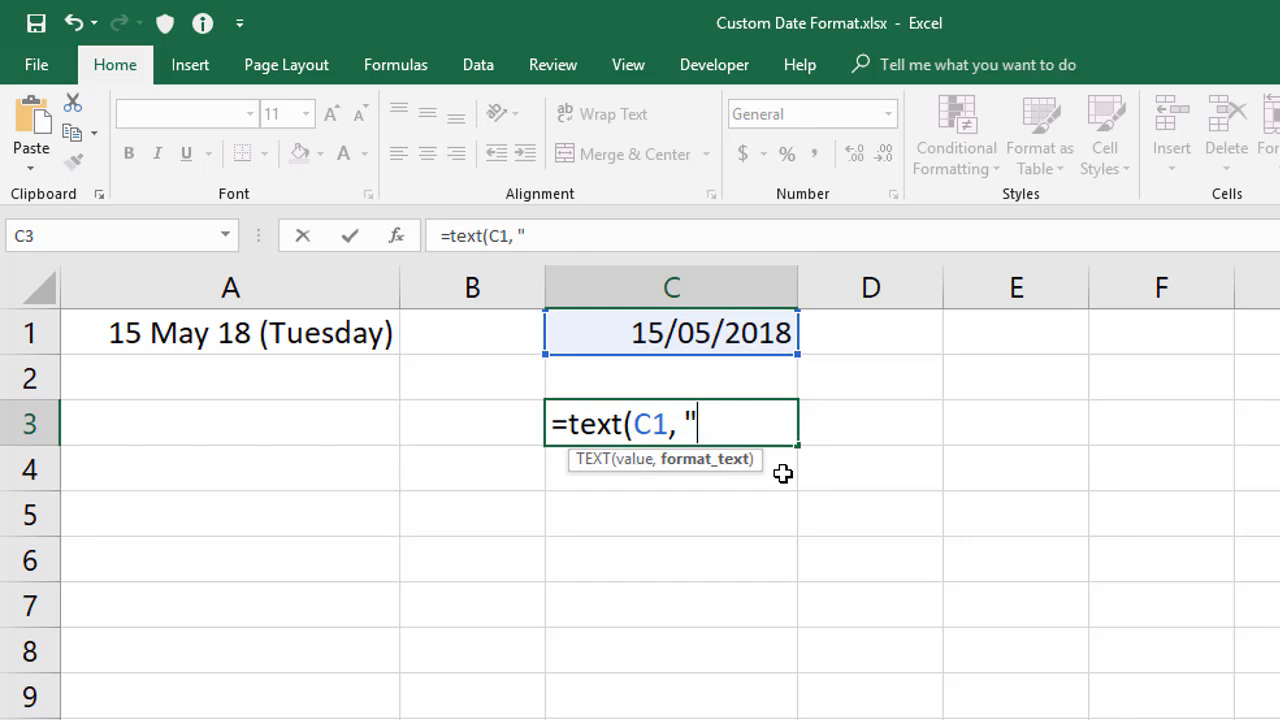
type("dd-mmm-yy\")")
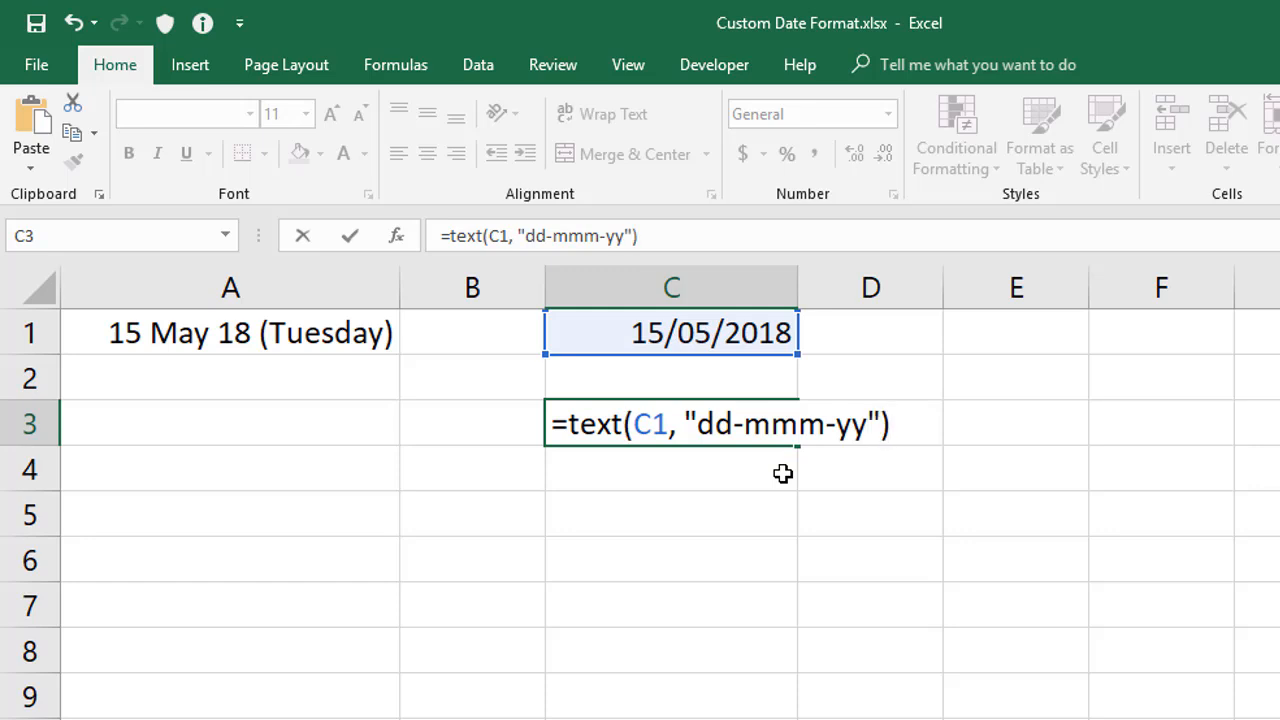
key("Return")
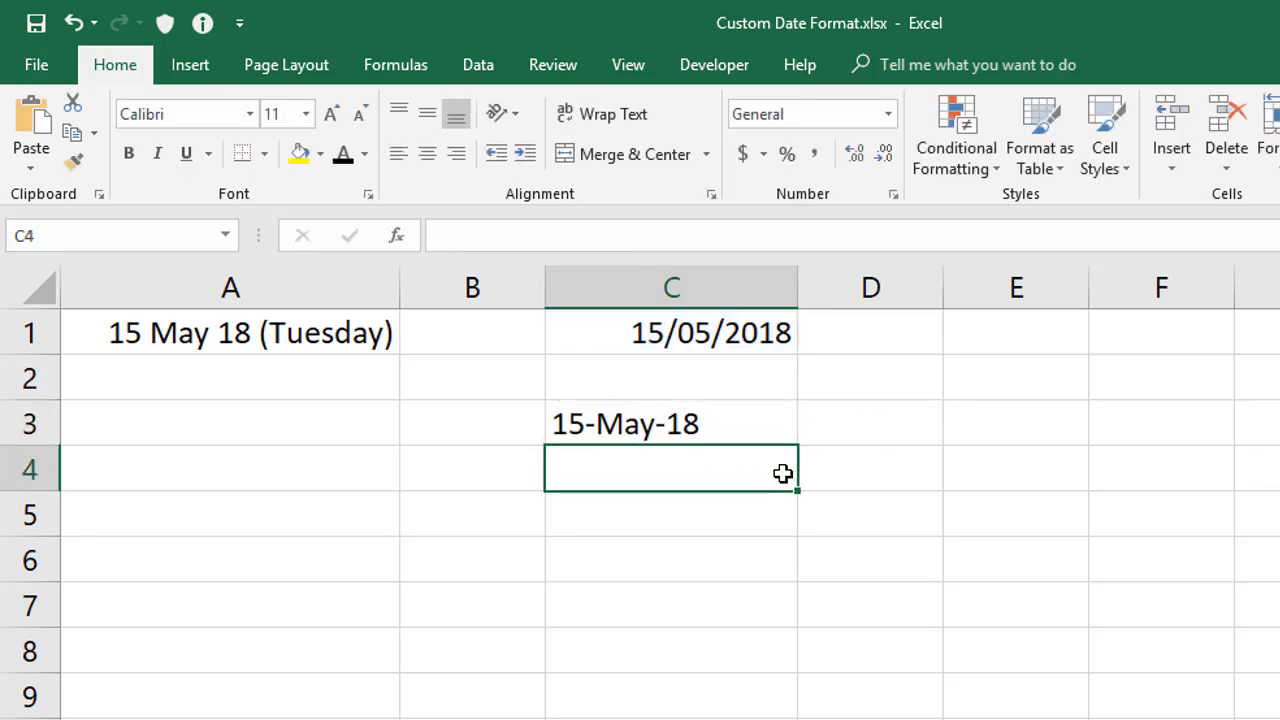
Edit C3 to prepend "Today's date is " & so it reads Today's date is 15-May-18
key("Up")
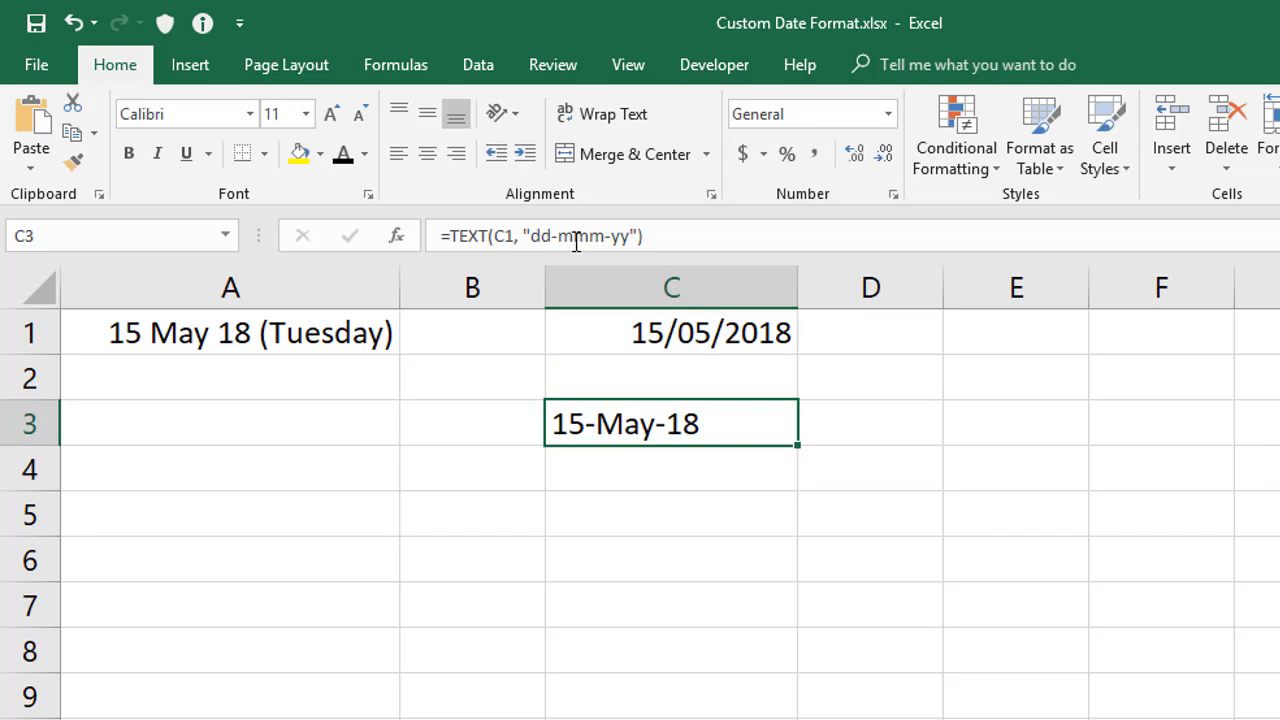
left_click(454, 236)
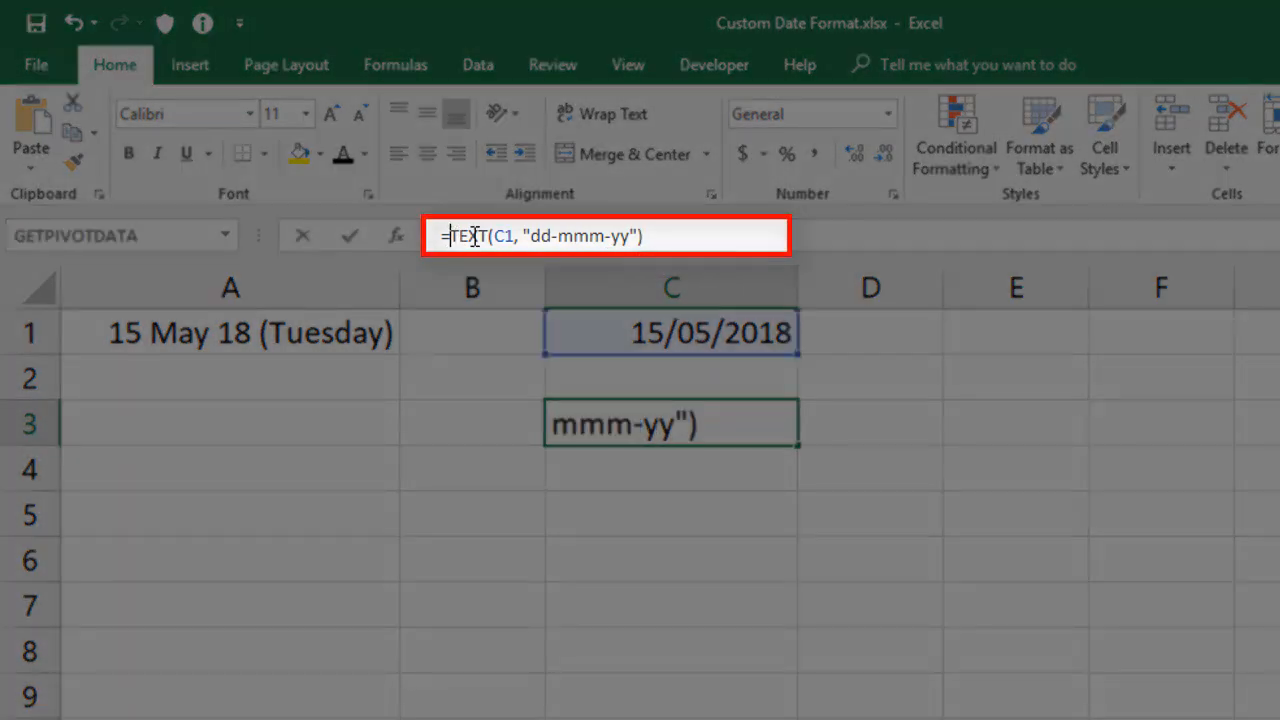
type("\"Today's date is ")
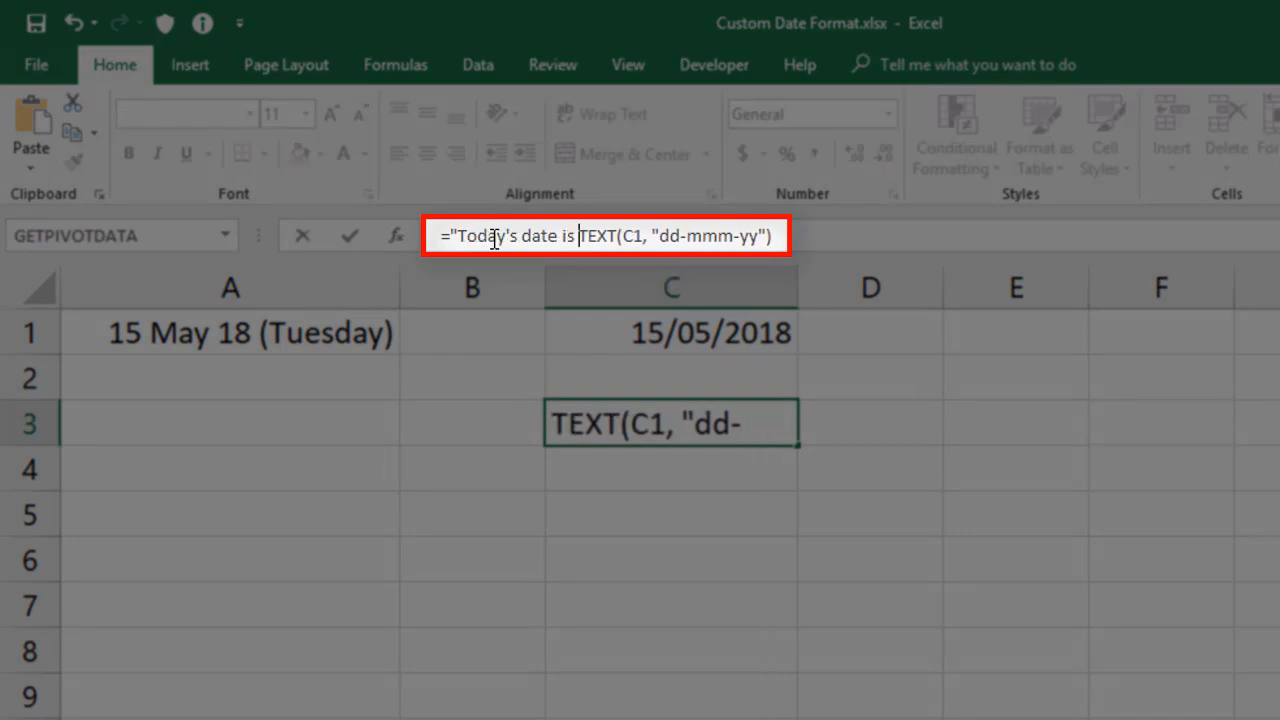
type("\" ")
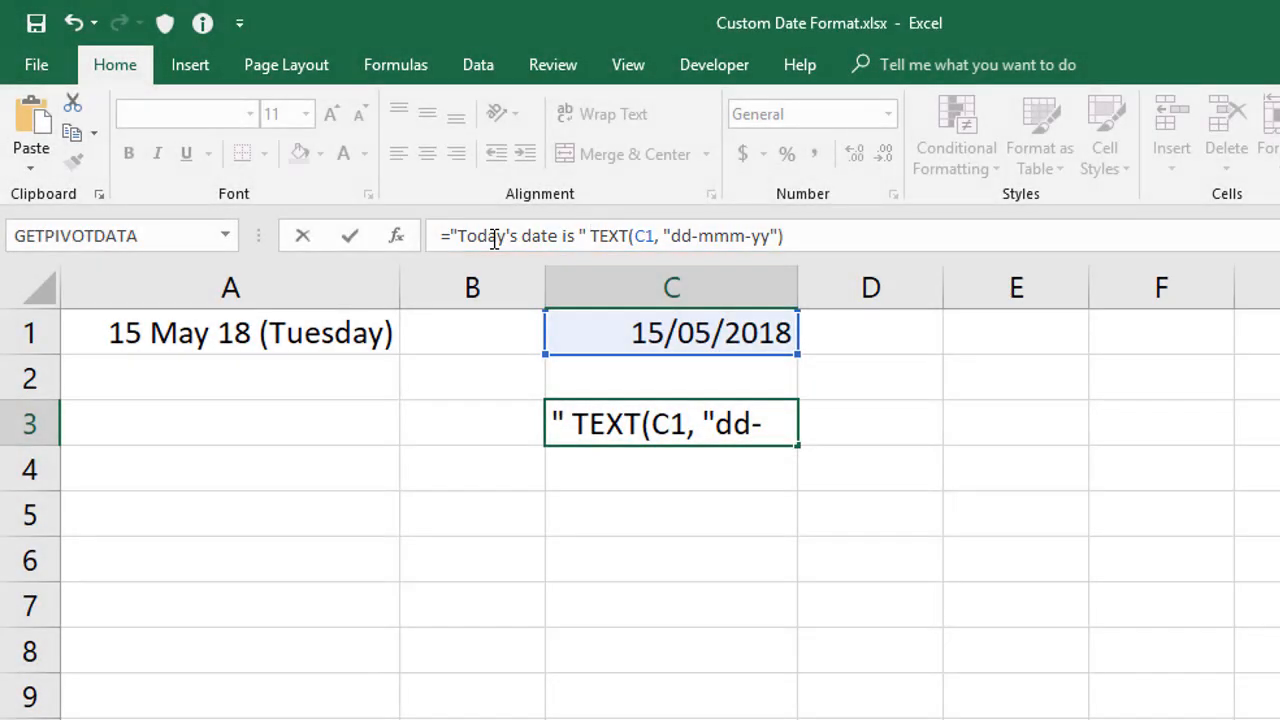
type("&")
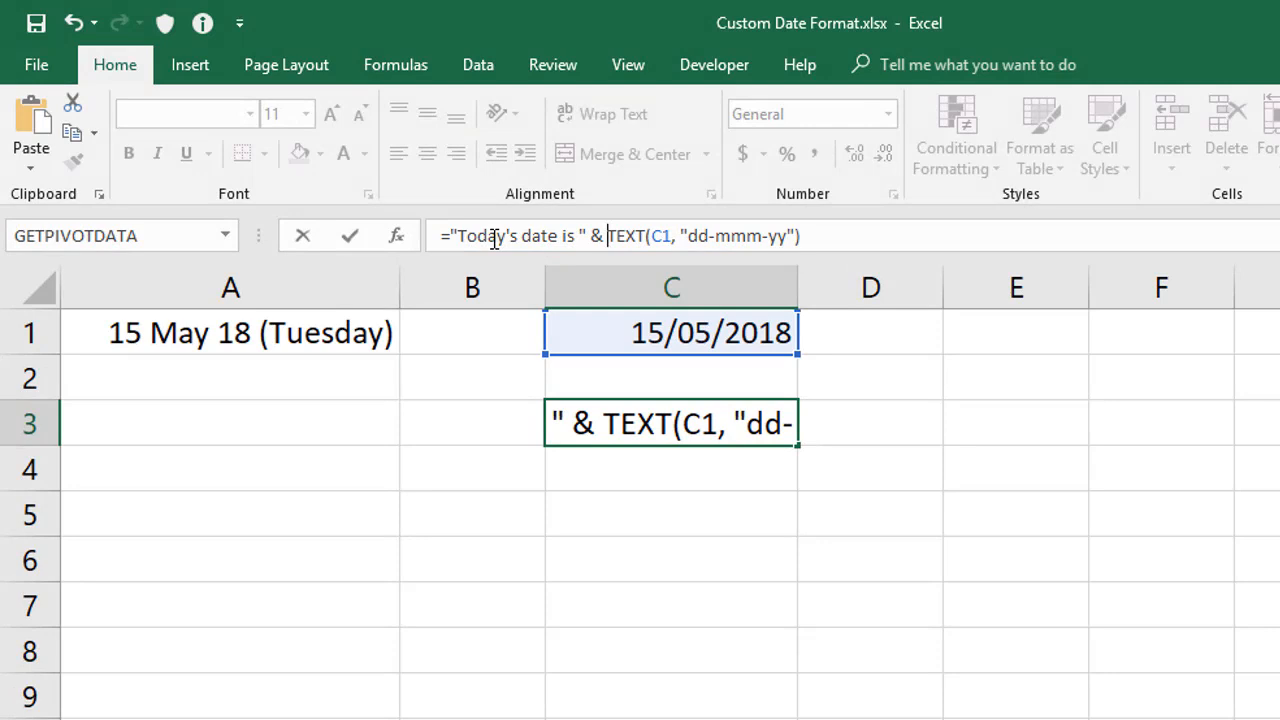
key("Return")
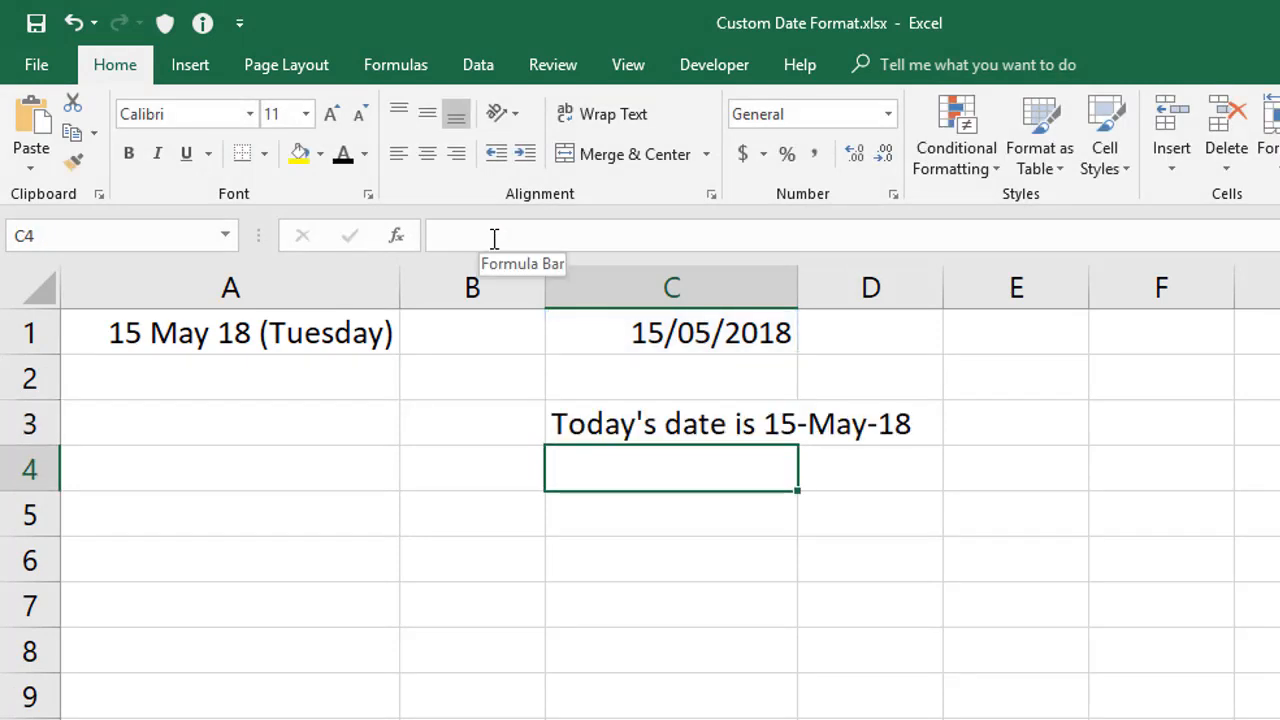